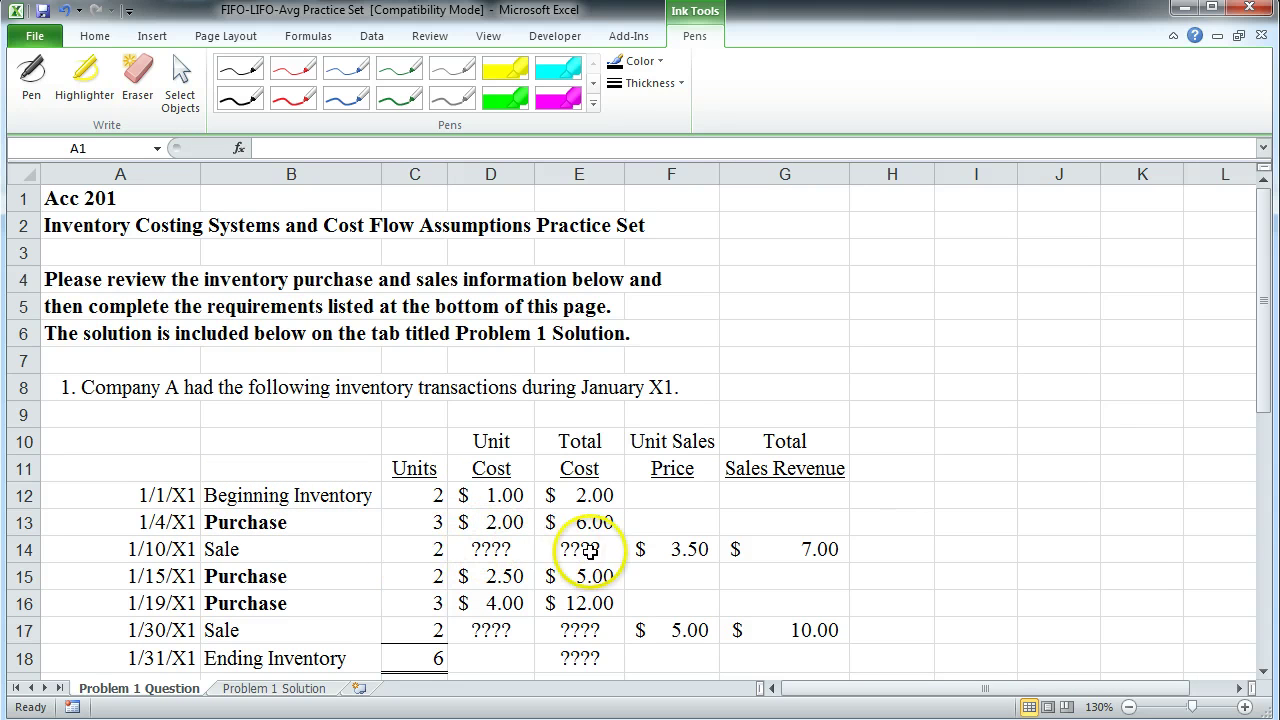
Step: Check the 1/10 sale's unknown unit cost and sale price, then scroll the Problem 1 Solution sheet down
click(463, 553)
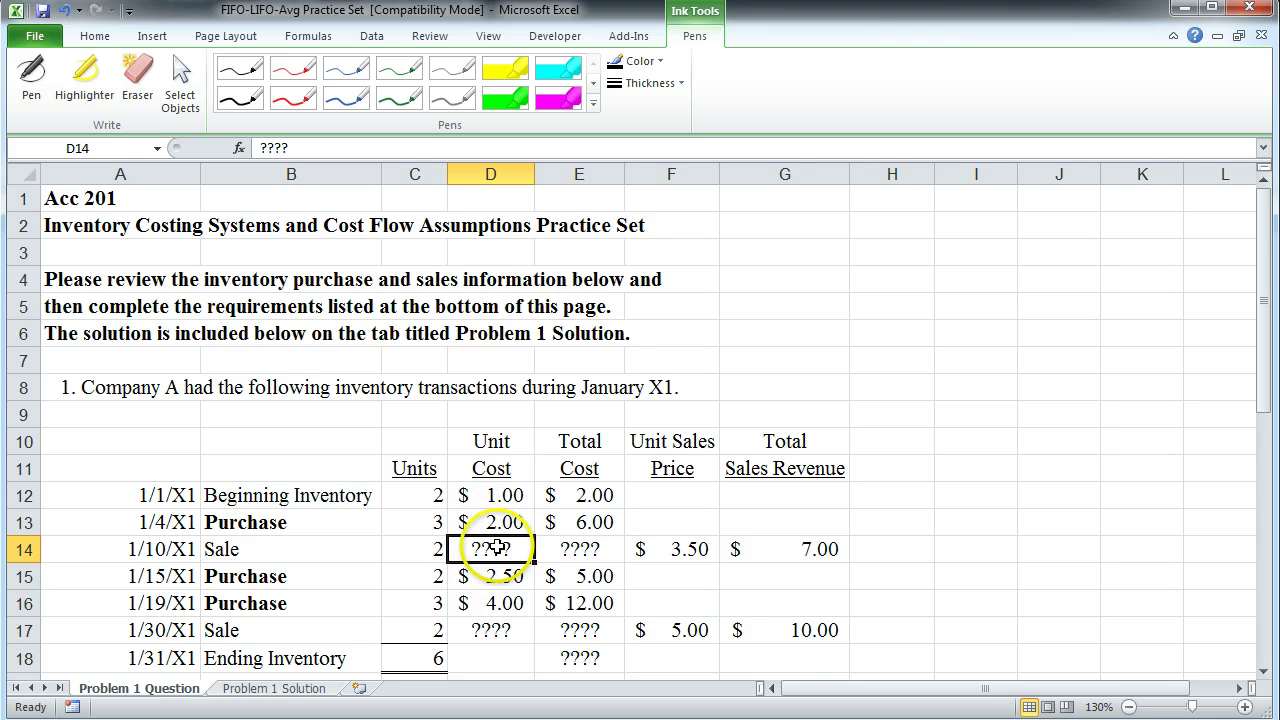
click(632, 500)
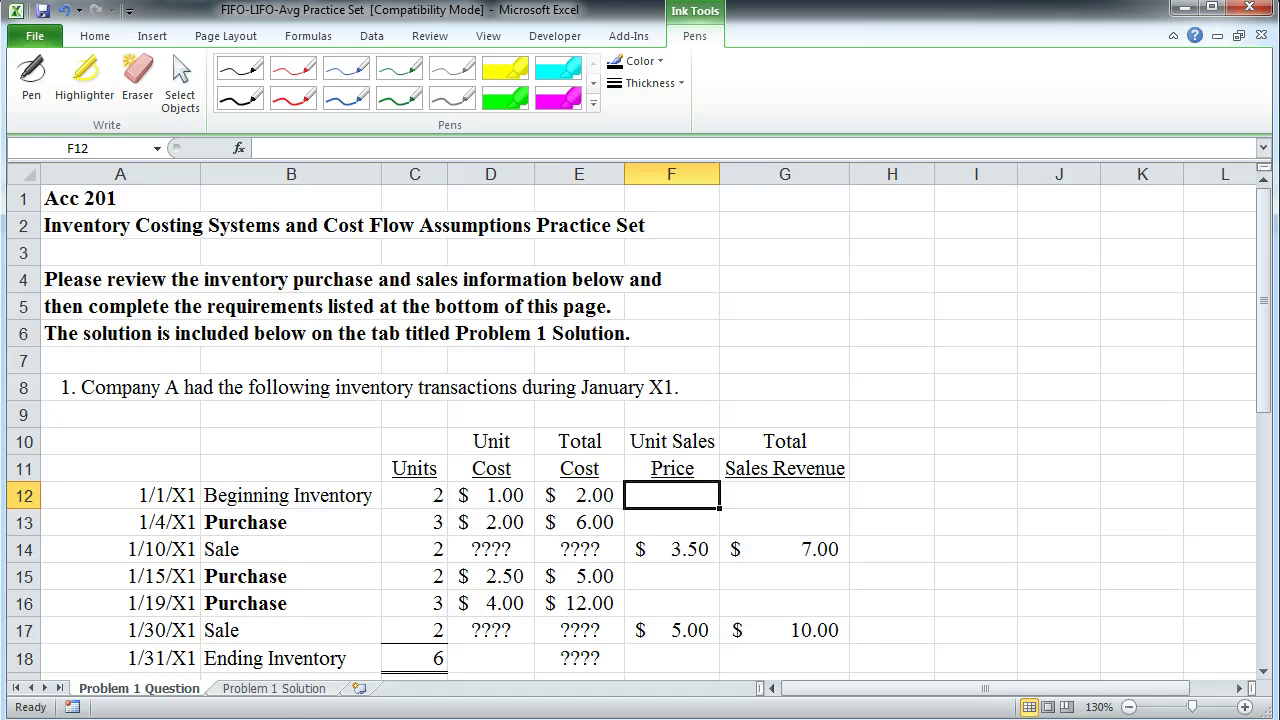
click(313, 688)
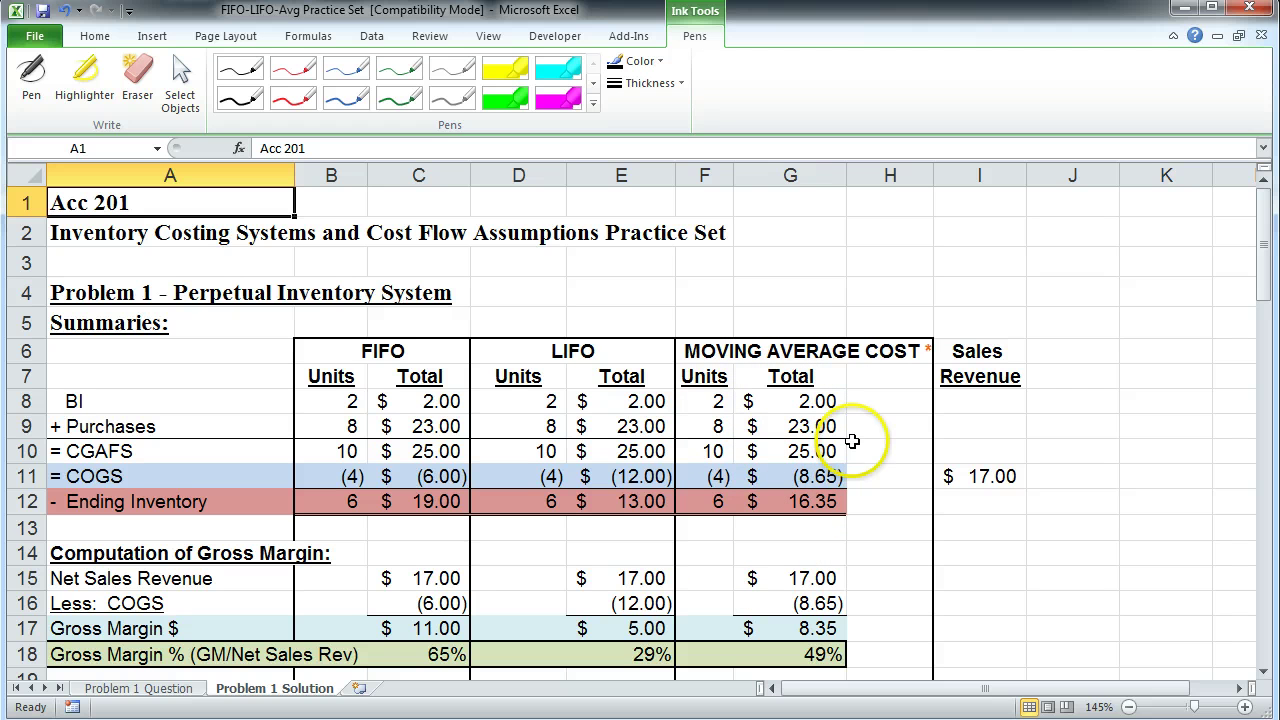
drag(1262, 240, 1265, 278)
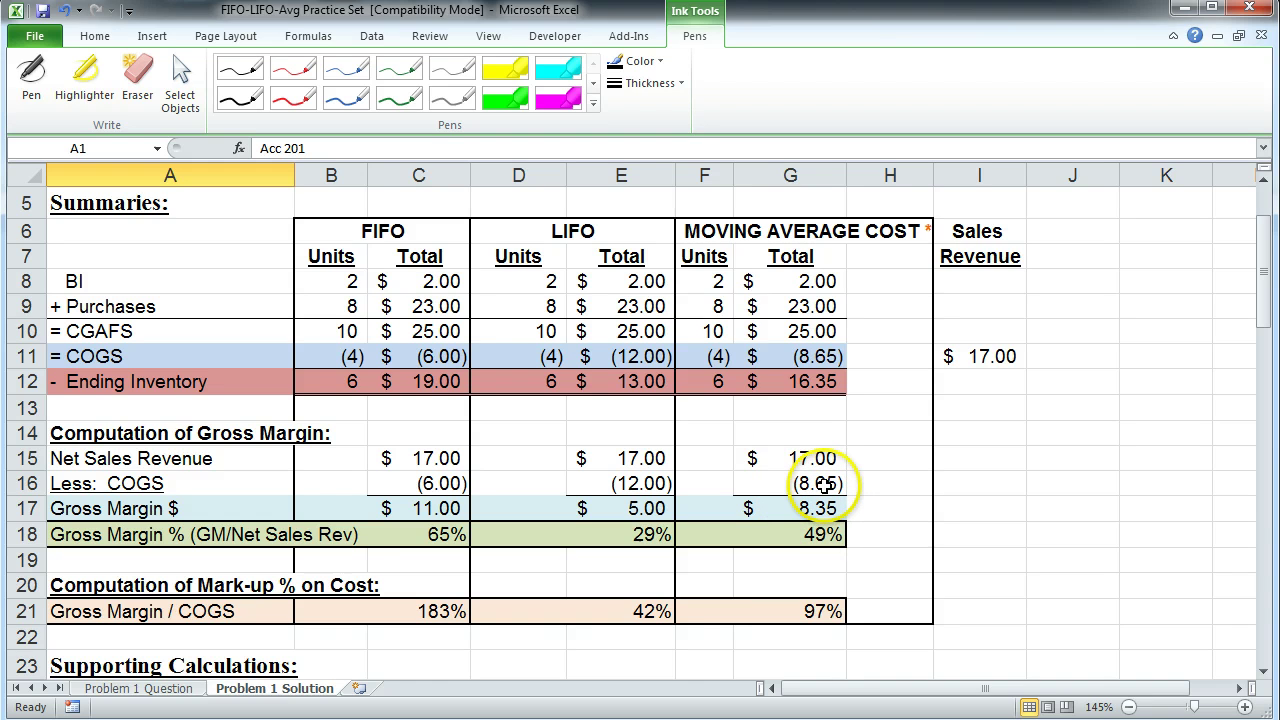
Step: Inspect the moving average mark-up on cost formula (97%), cancelling an accidental cell move
right_click(830, 607)
right_click(829, 591)
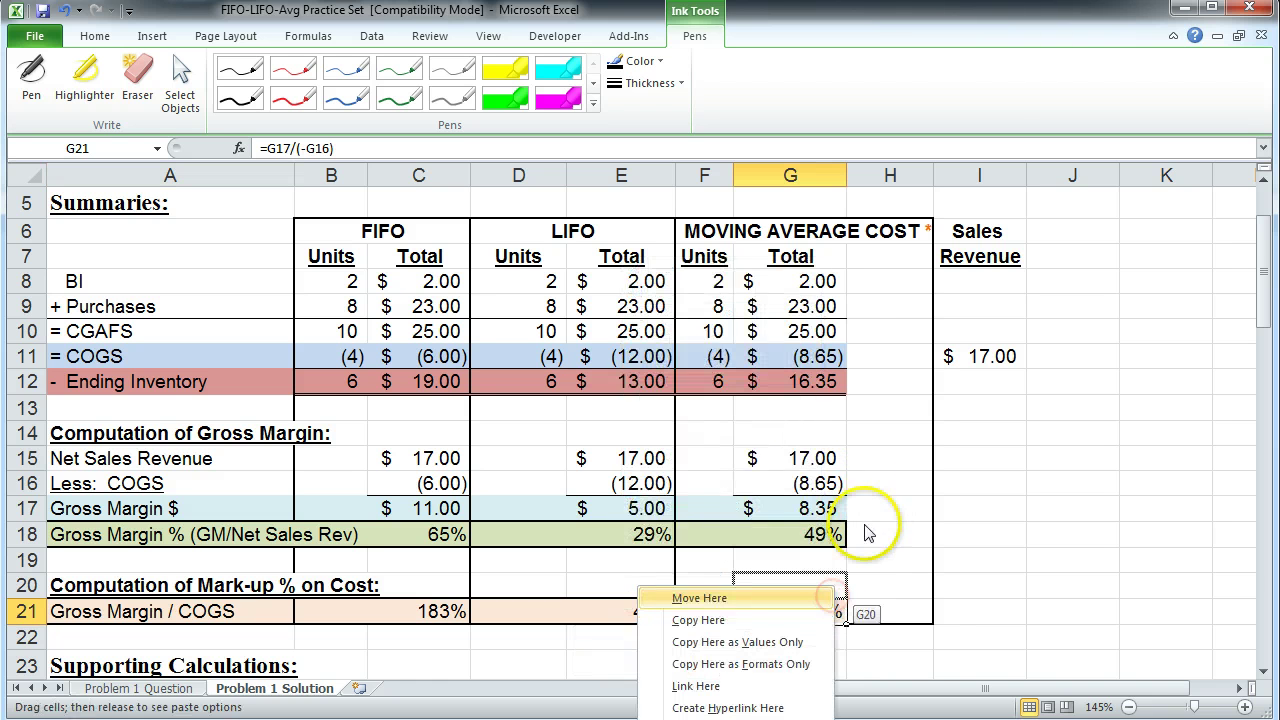
click(822, 563)
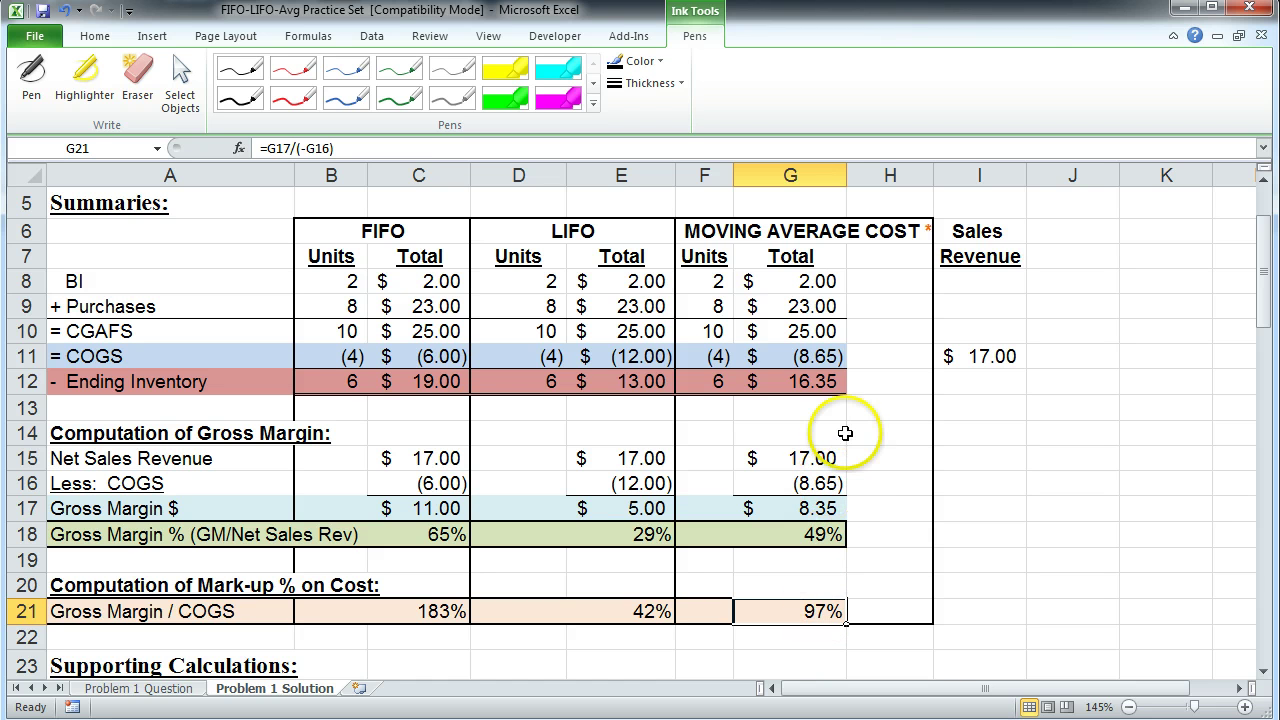
click(725, 655)
key(Down)
key(Down)
key(Down)
key(Down)
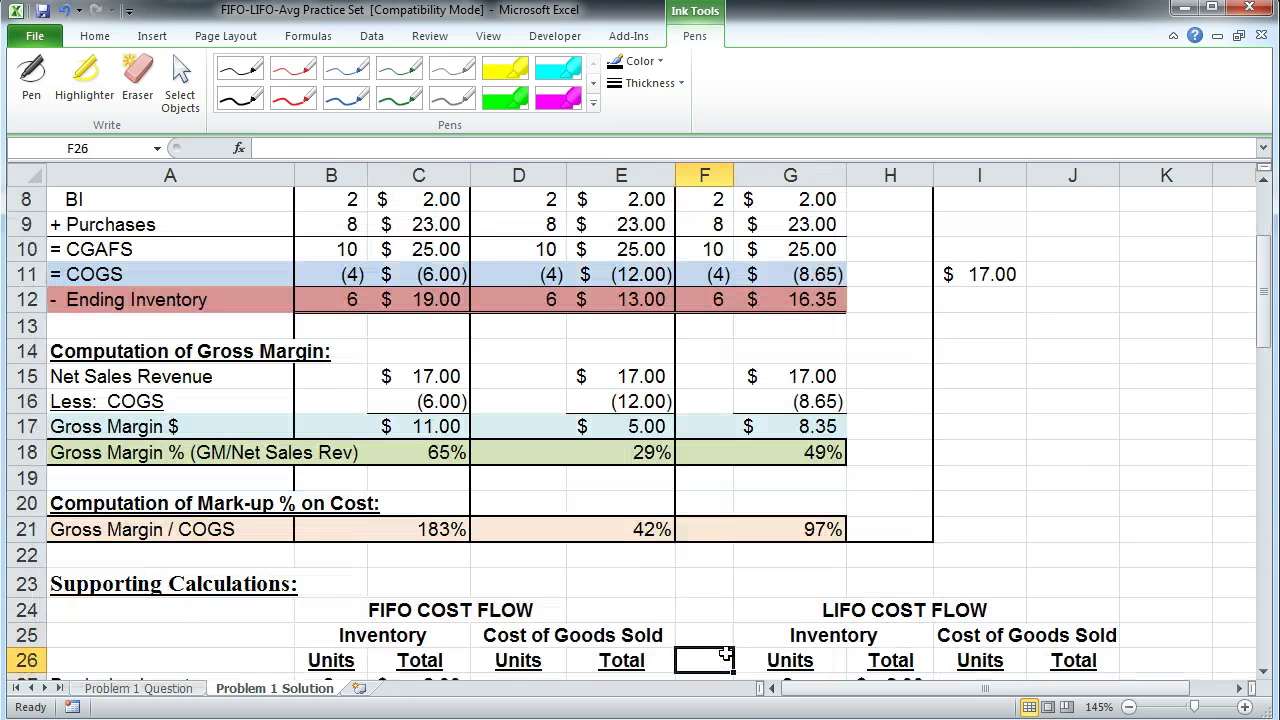
key(Left)
key(Left)
key(Left)
key(Left)
key(Down)
key(Down)
key(Down)
key(Down)
key(Down)
key(Down)
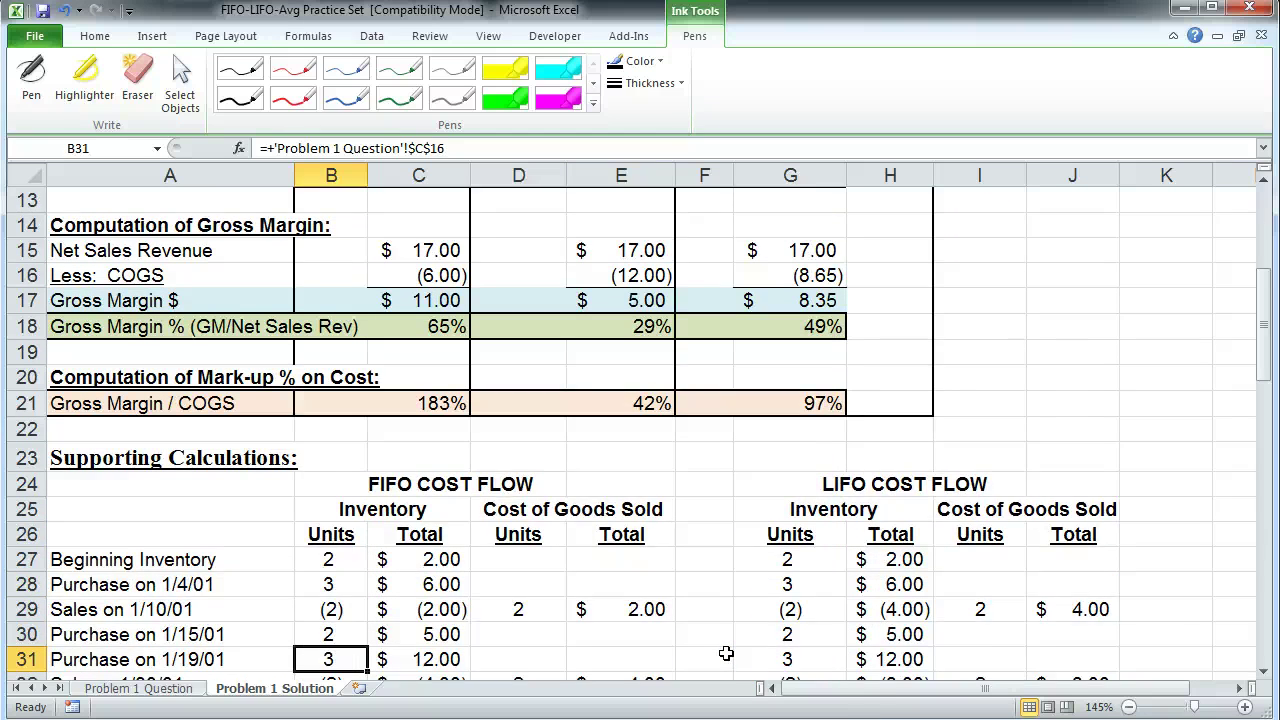
key(Up)
key(Up)
key(Up)
key(Up)
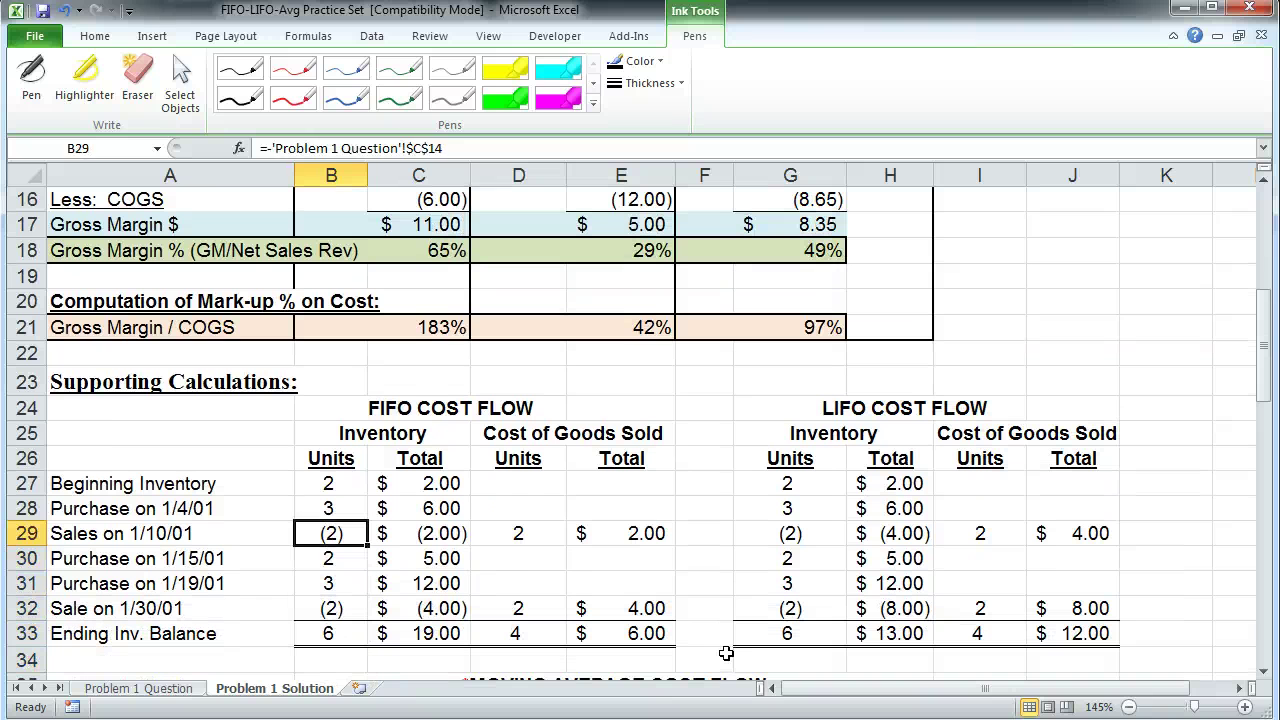
key(Right)
key(Right)
key(Right)
key(Right)
key(Right)
key(Down)
key(Down)
key(Down)
key(Down)
key(Down)
key(Down)
key(Down)
key(Down)
key(Down)
key(Down)
key(Down)
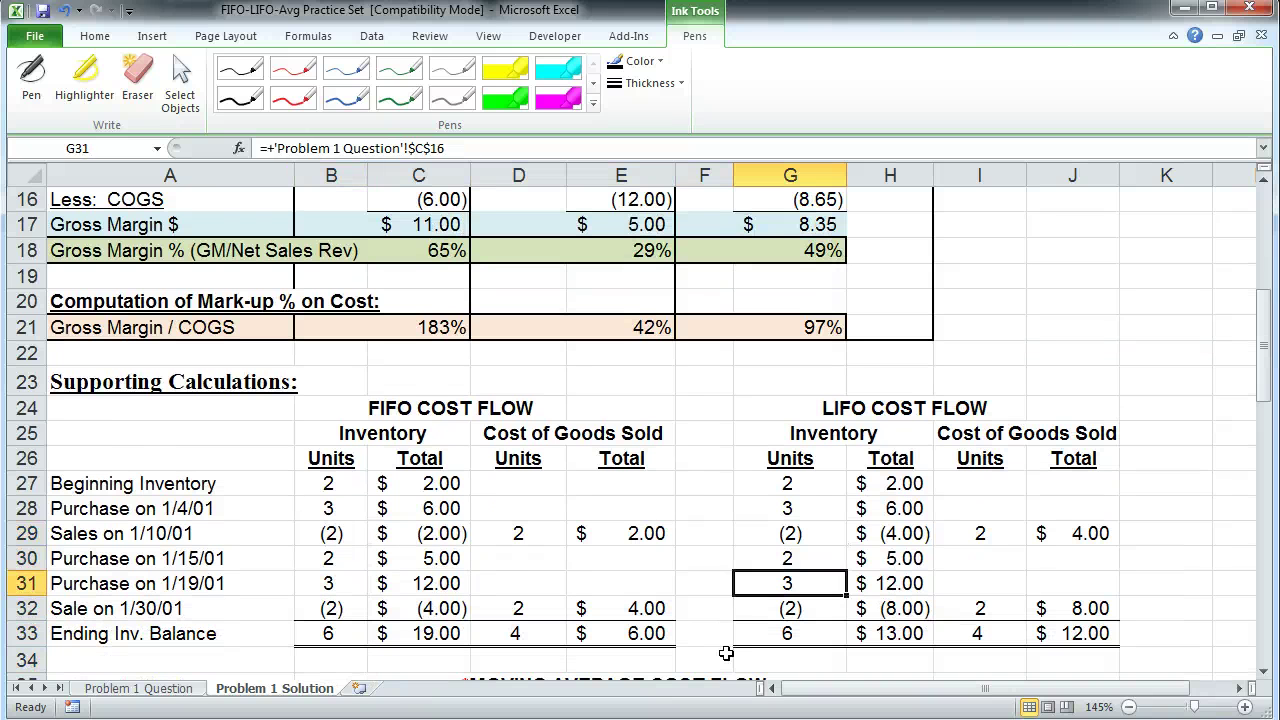
key(Down)
key(Down)
key(Down)
key(Down)
key(Down)
key(Down)
key(Down)
key(Down)
key(Down)
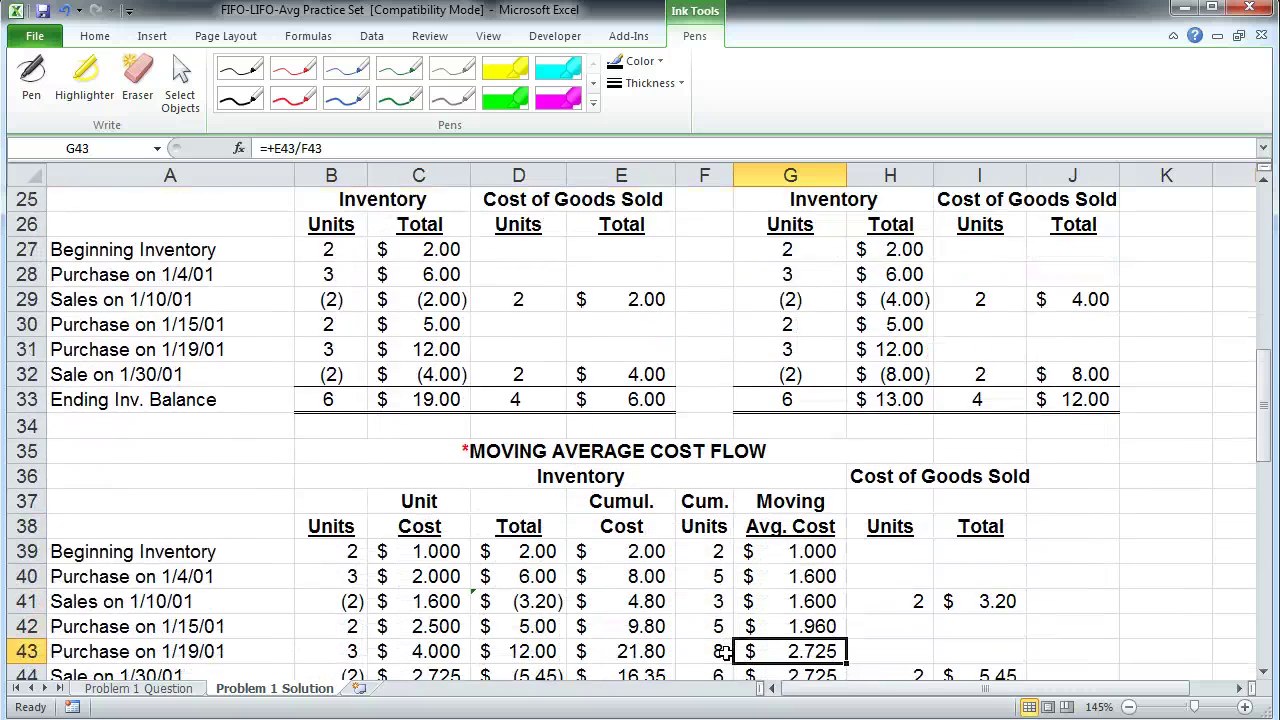
key(Up)
key(Up)
key(Up)
key(Up)
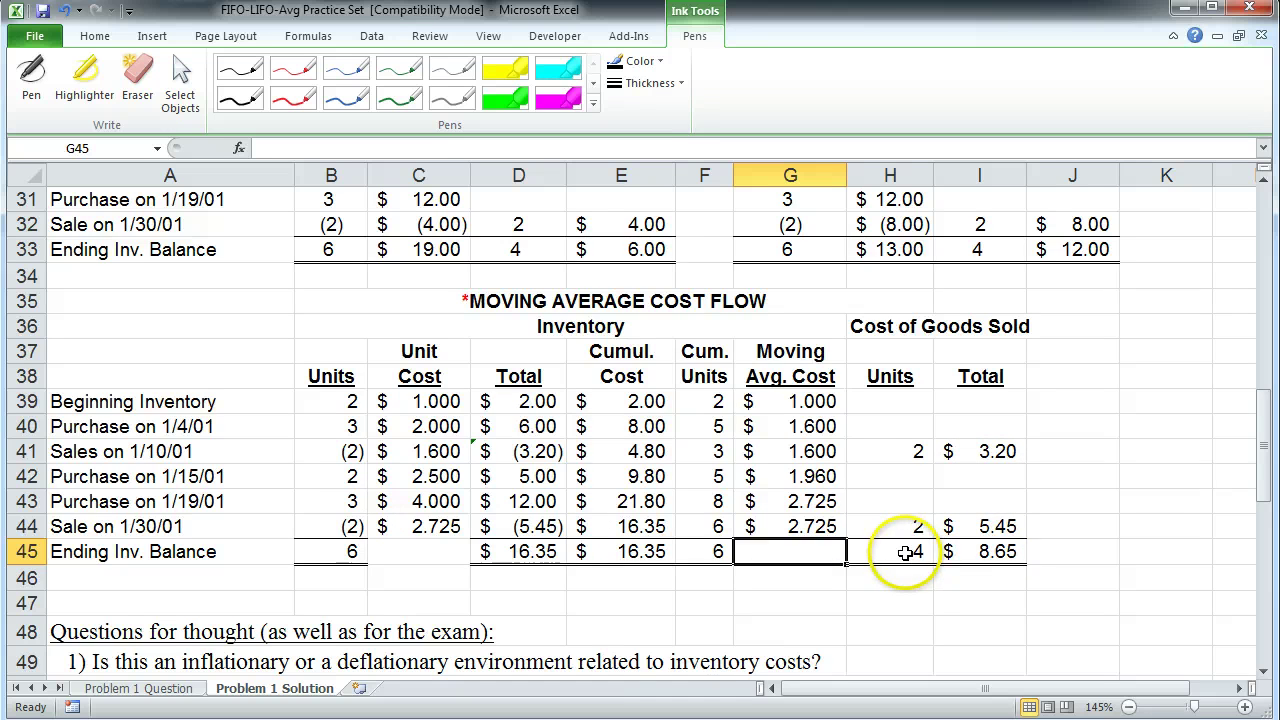
Step: Scroll up to view the moving average summary: $25.00 available, $8.65 COGS, $16.35 ending inventory
drag(1260, 470, 1235, 298)
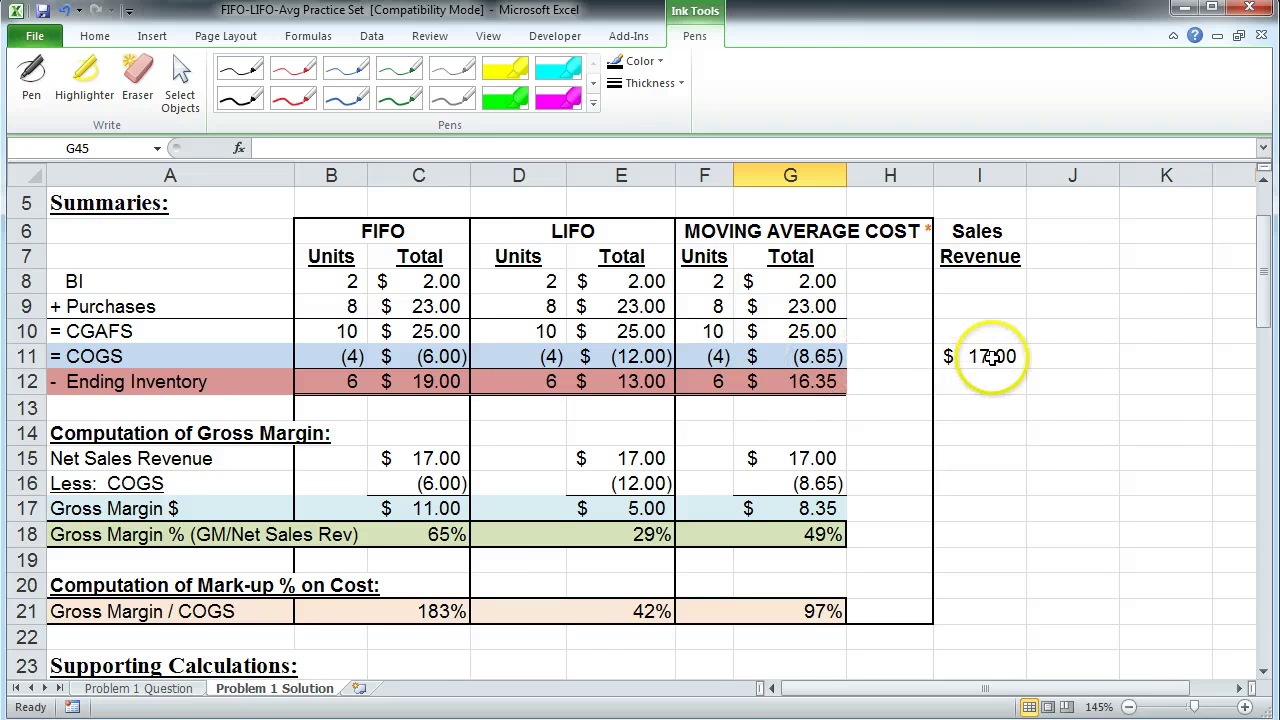
Step: Check the 3.50 and 5 unit sale prices, then view the Solution sheet's $17.00 Sales Revenue formula
click(140, 688)
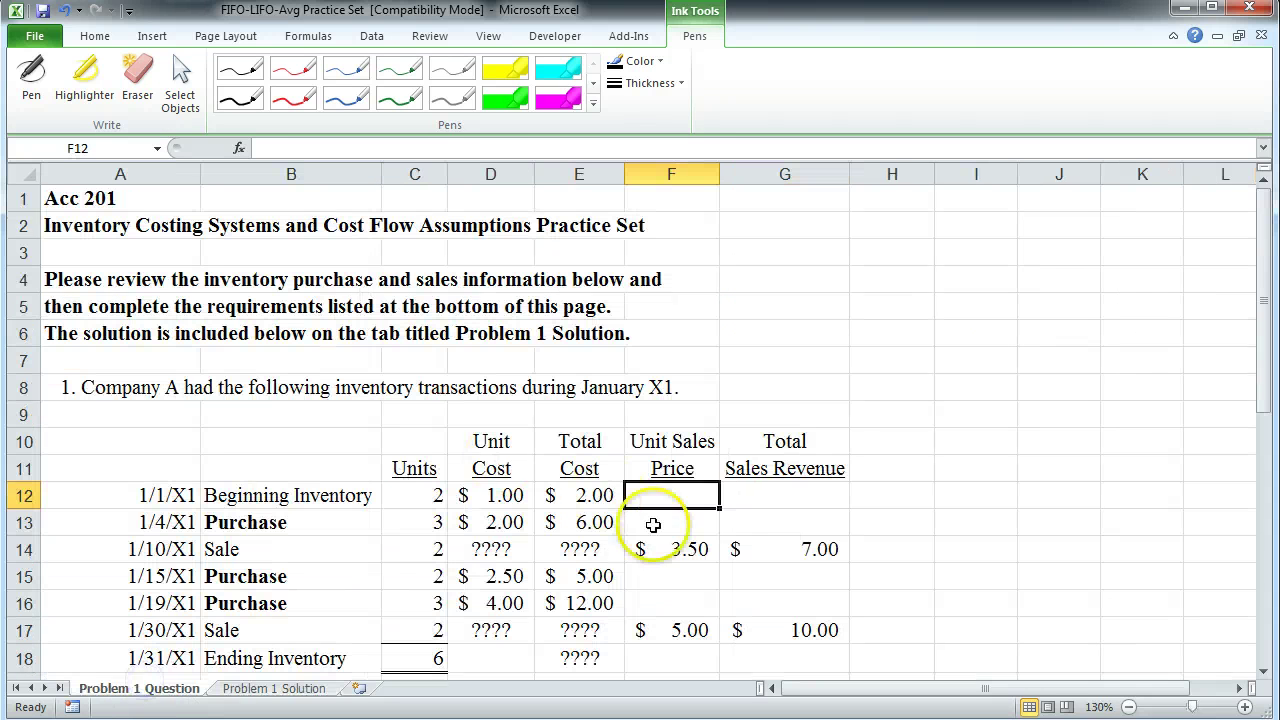
click(673, 548)
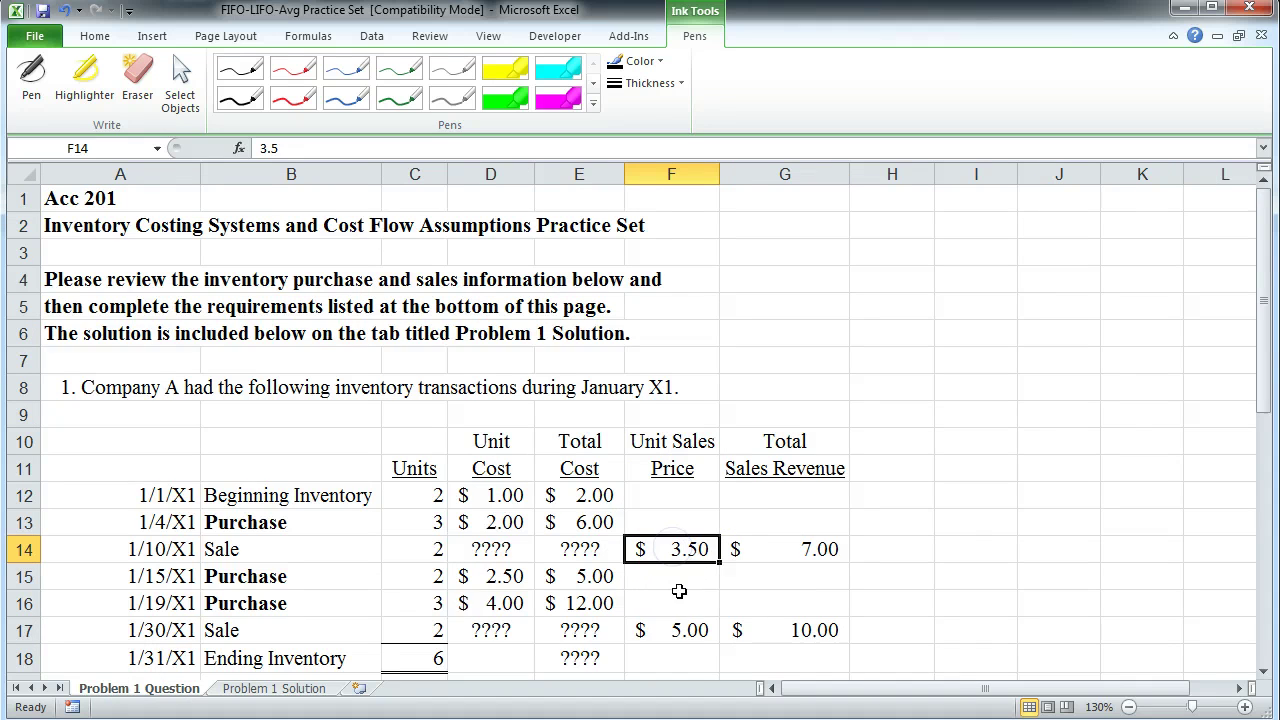
click(687, 633)
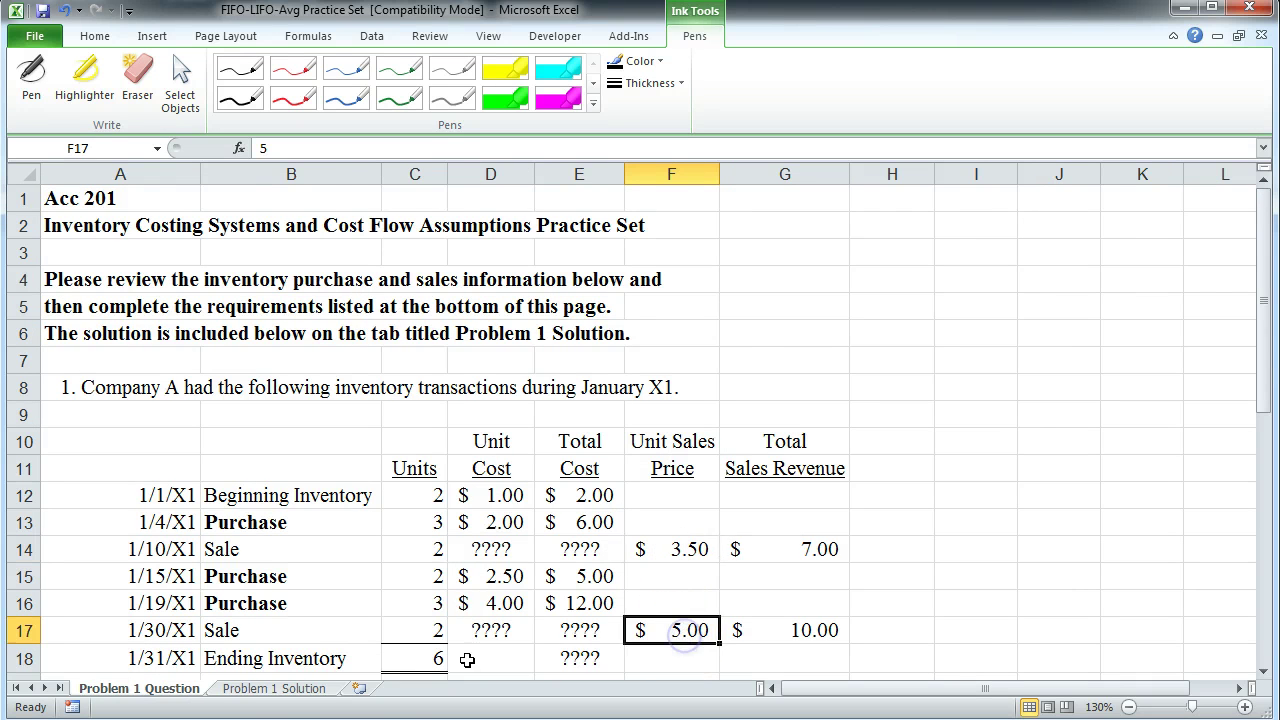
click(287, 690)
click(997, 356)
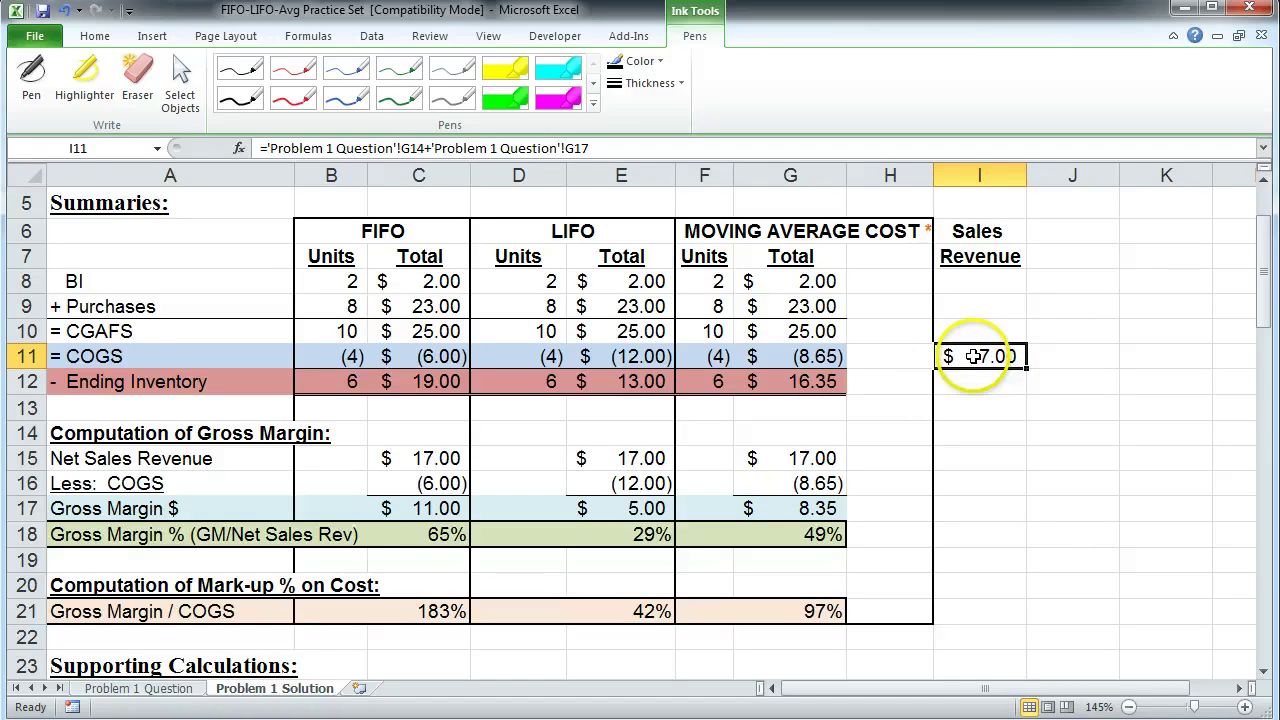
drag(1262, 277, 1262, 309)
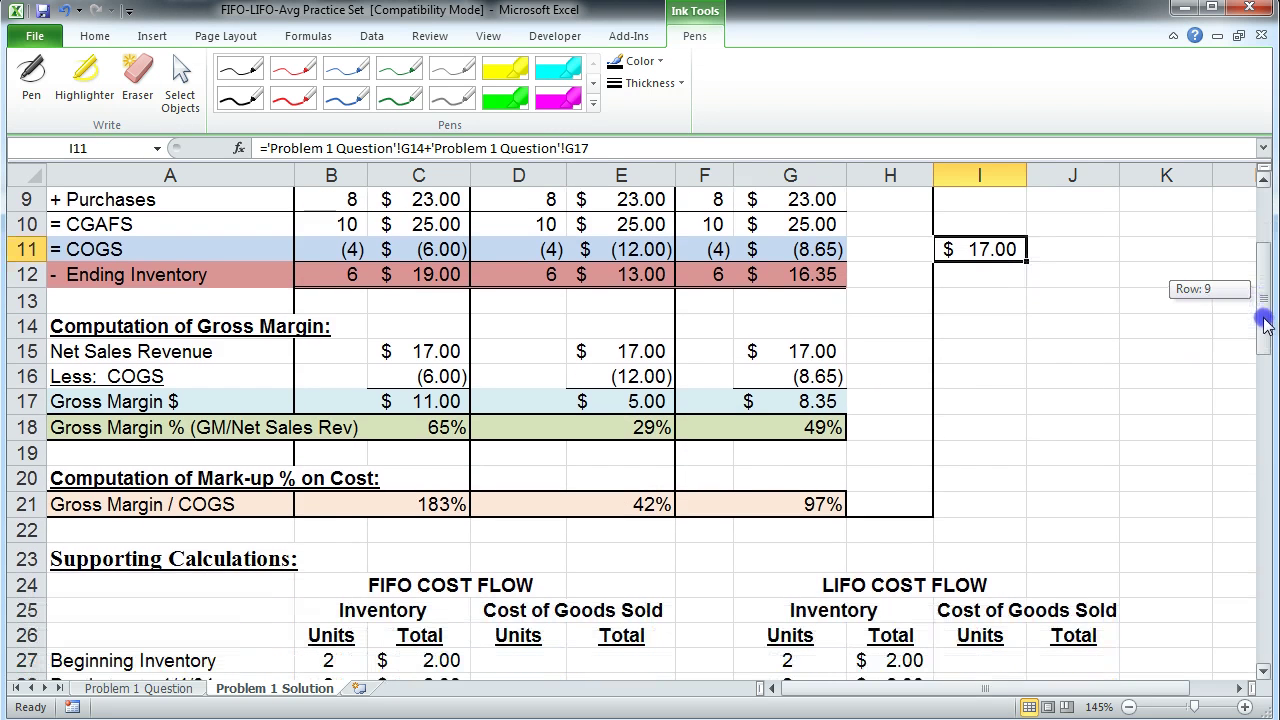
click(802, 351)
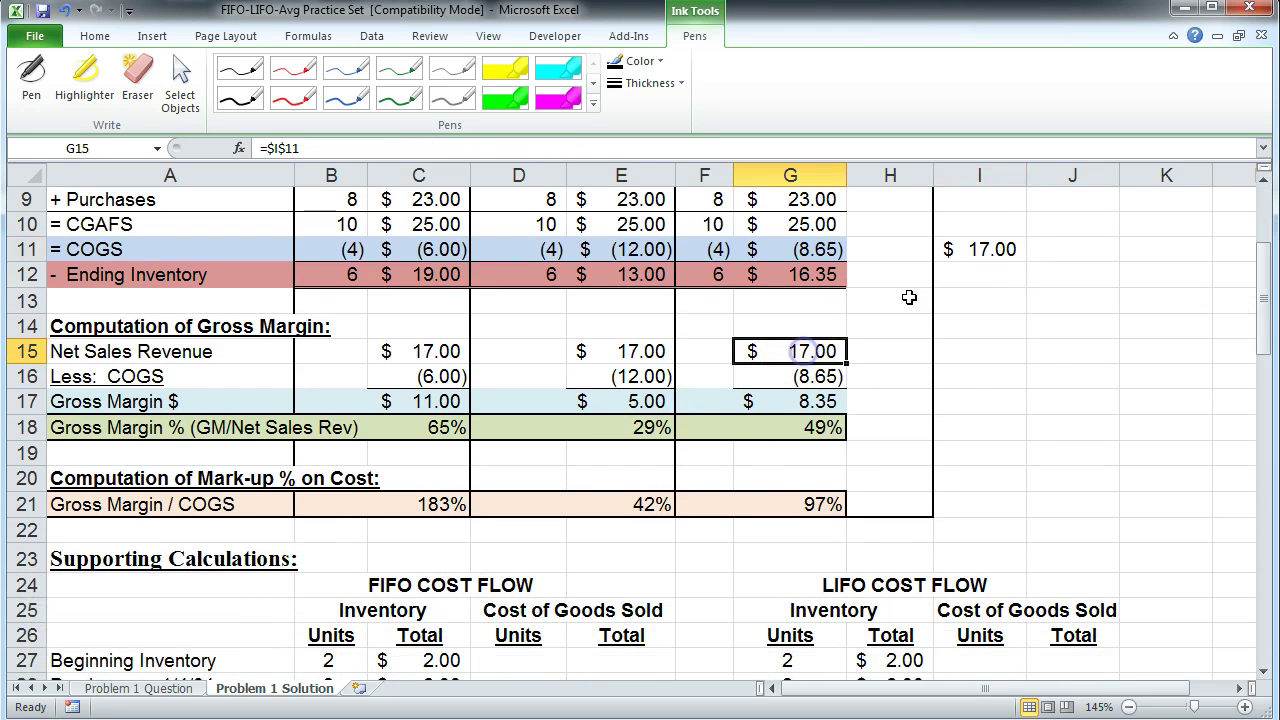
click(818, 249)
click(812, 402)
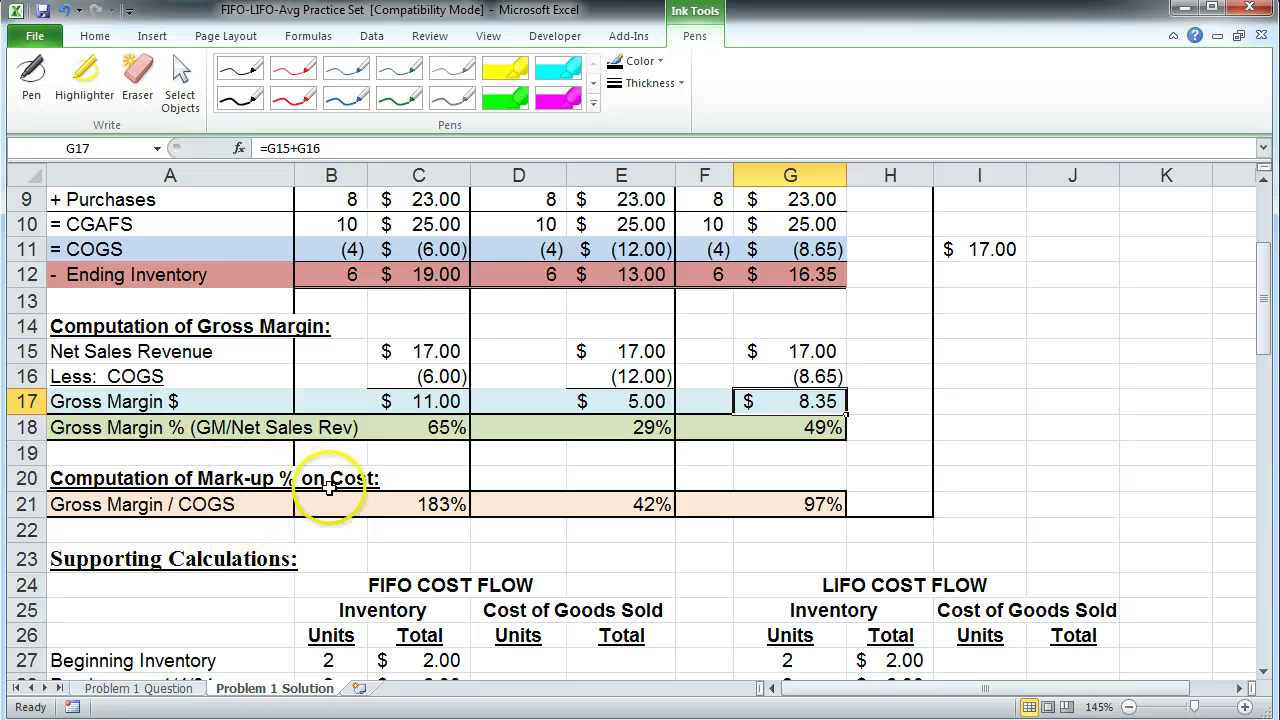
click(808, 378)
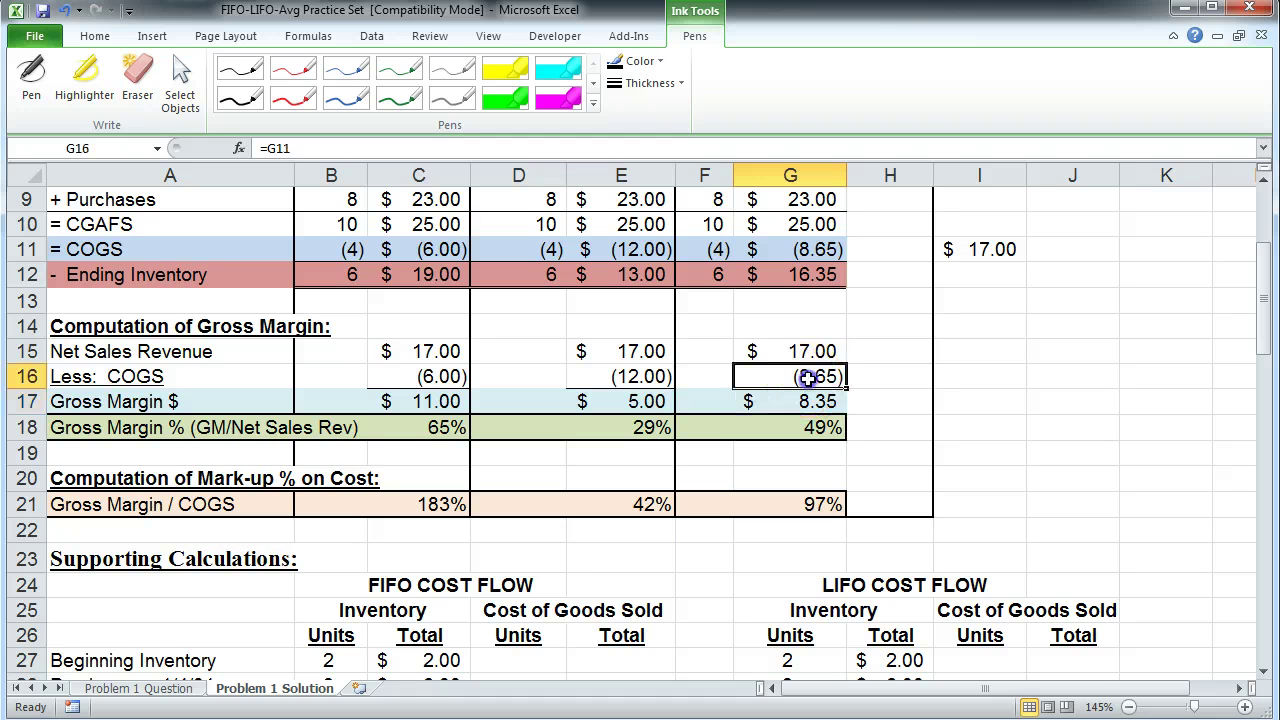
click(130, 506)
click(808, 400)
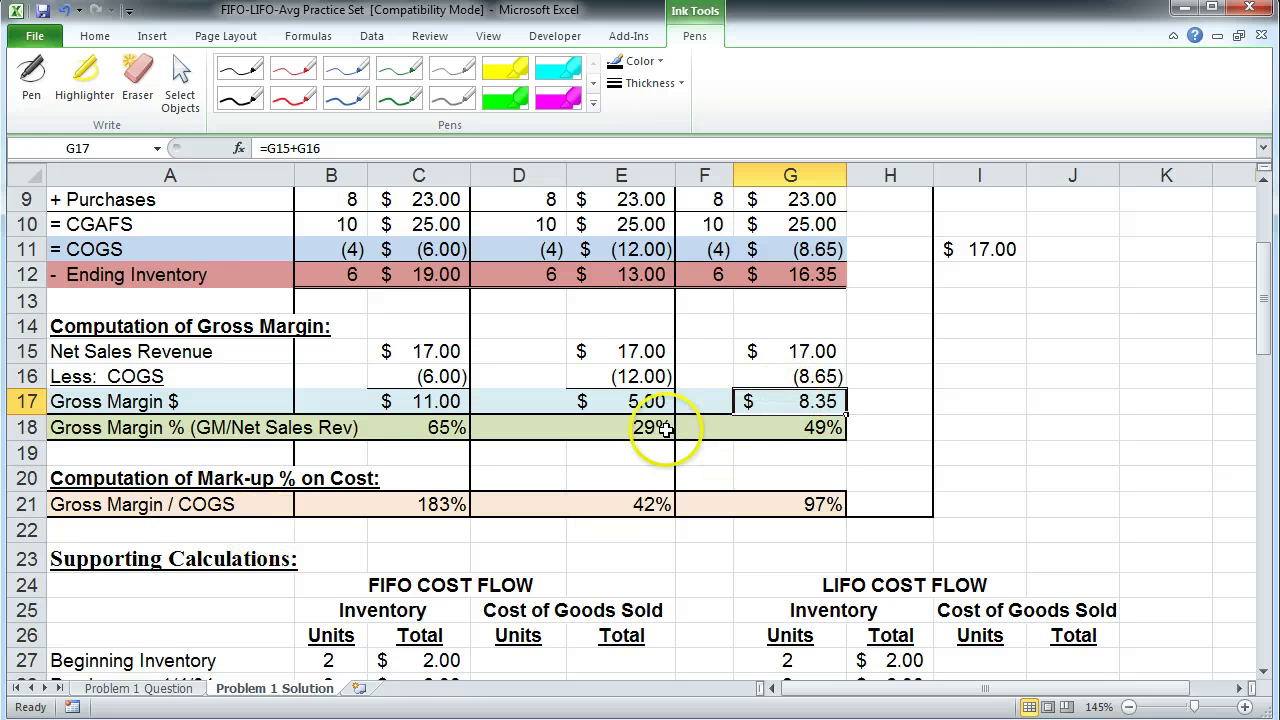
click(136, 506)
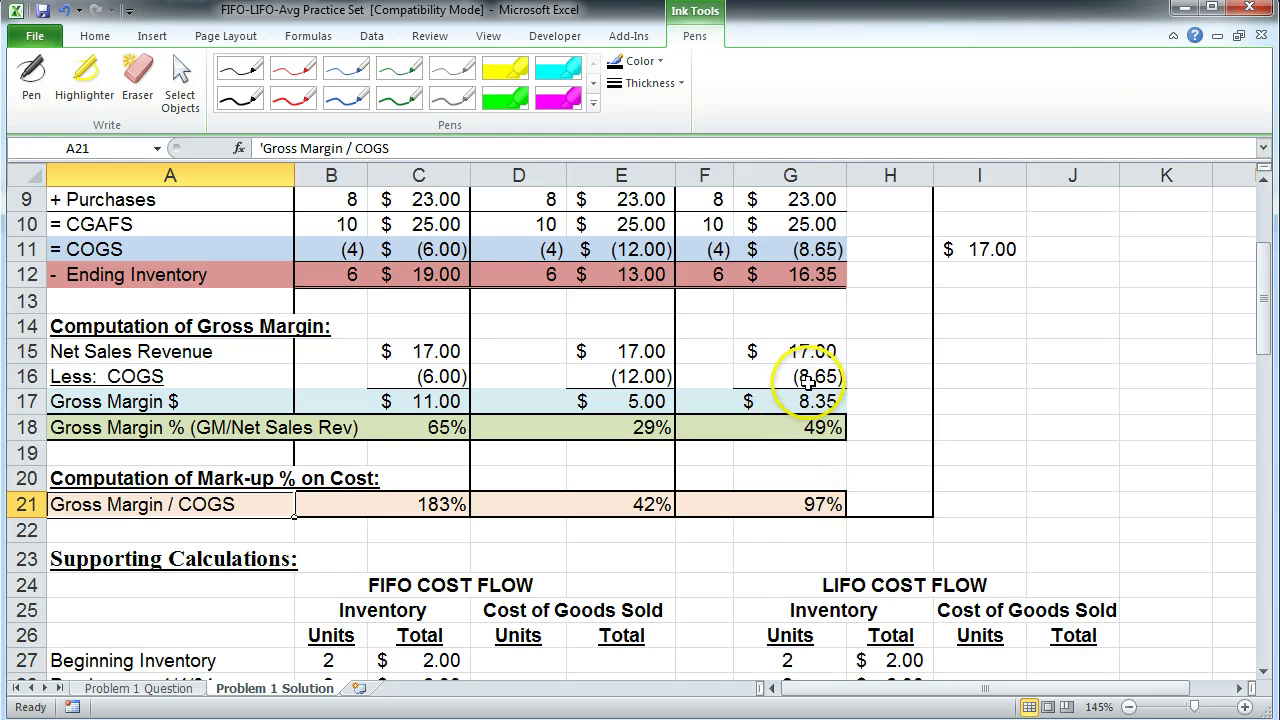
click(597, 533)
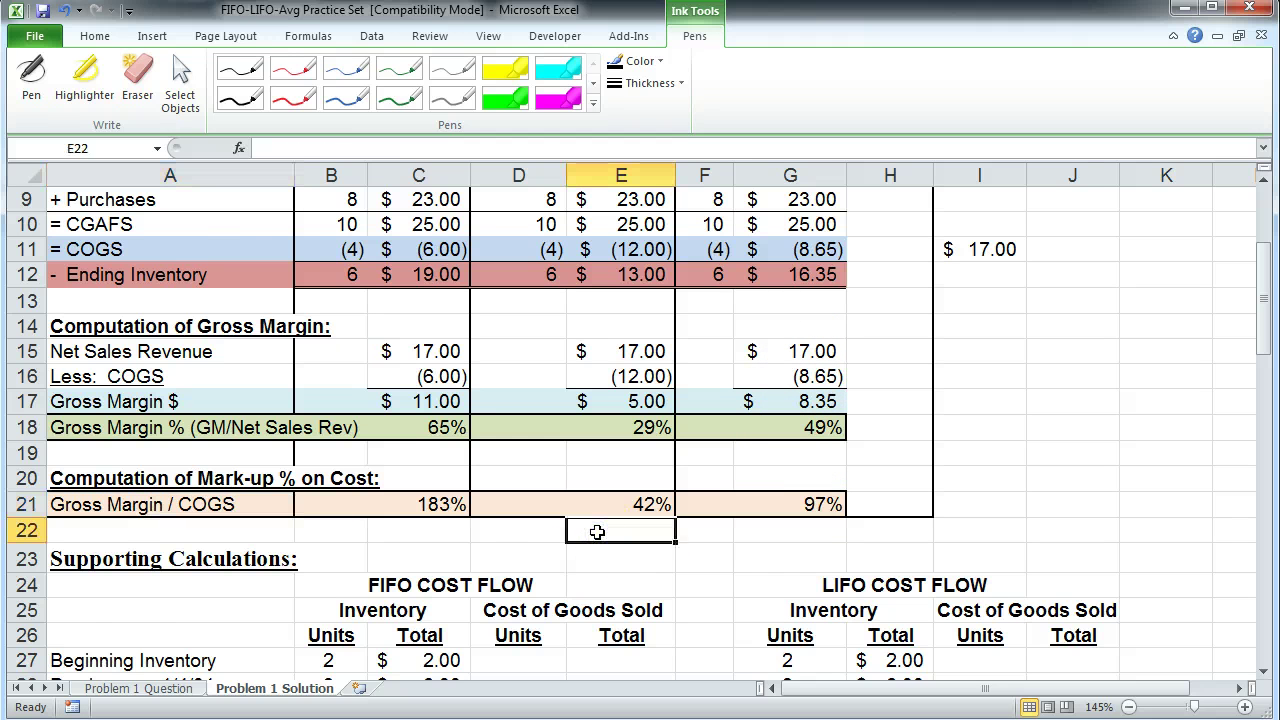